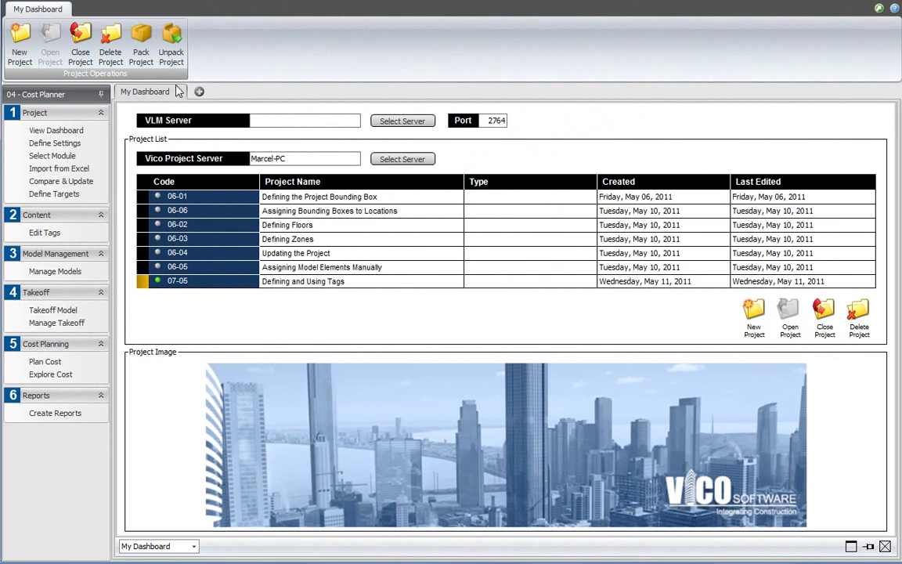
# - Open the Tag Editor, expand the System category and list the Status tag's values
pyautogui.click(44, 234)
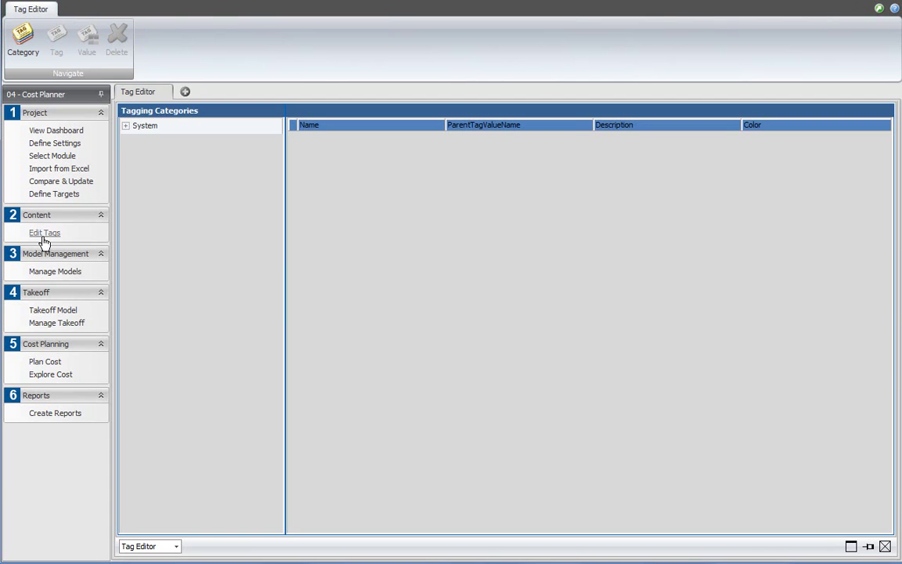
pyautogui.click(125, 126)
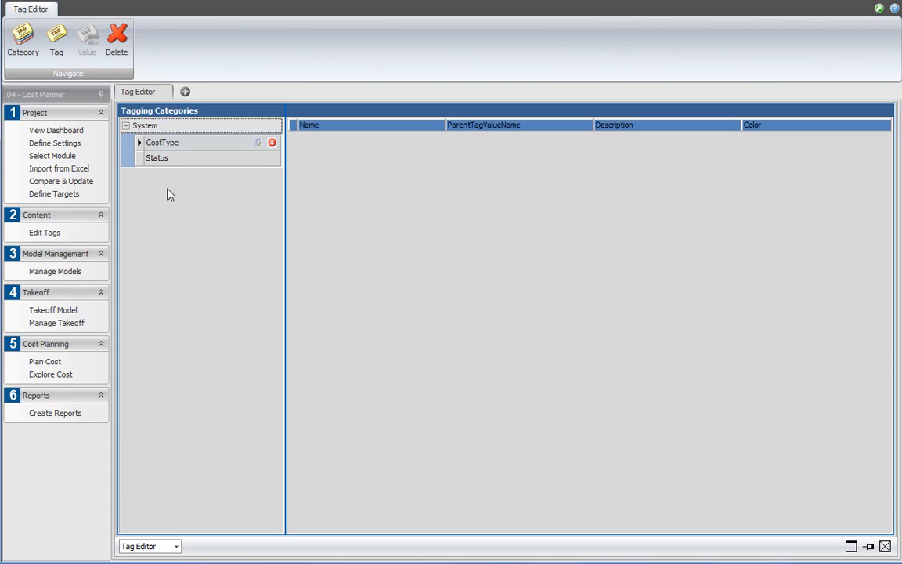
pyautogui.click(160, 159)
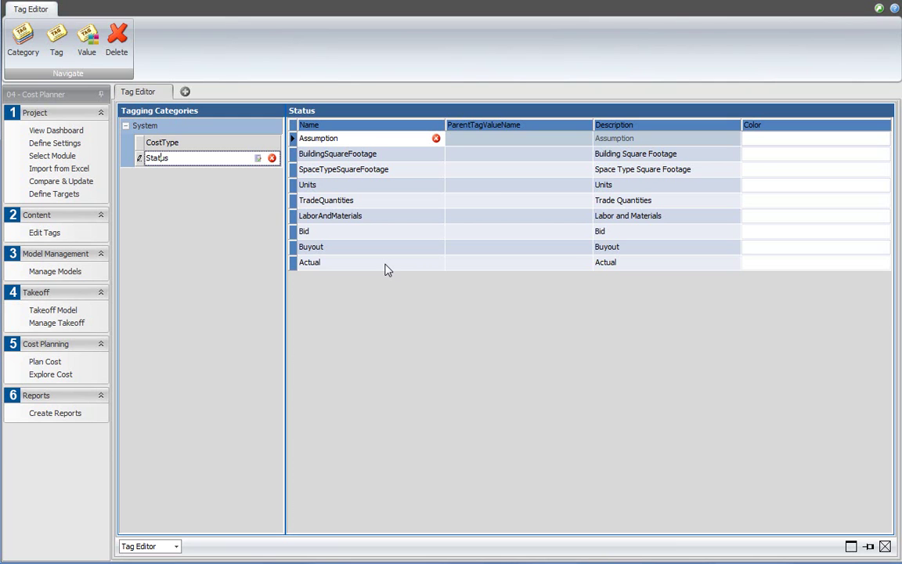
# - Add a new tag category named 'Classifications'
pyautogui.click(155, 127)
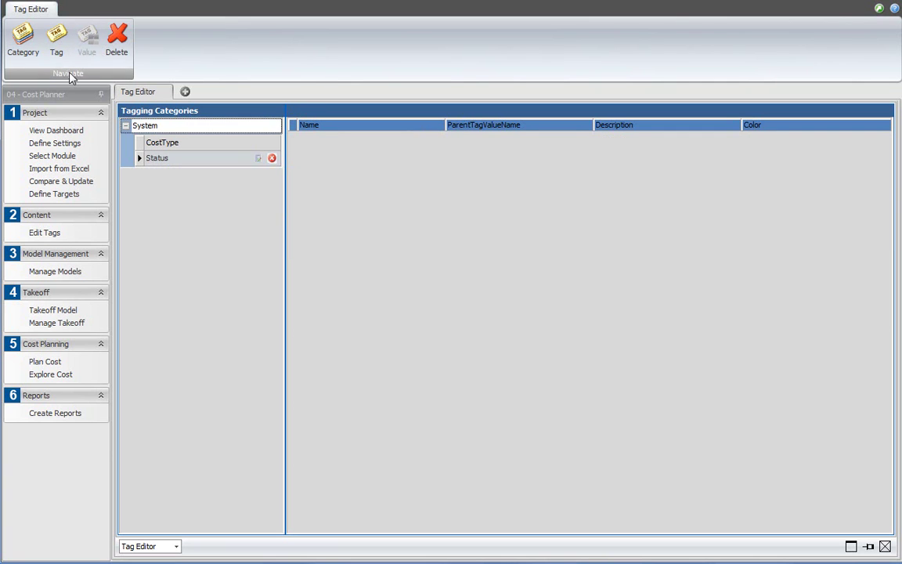
pyautogui.click(24, 43)
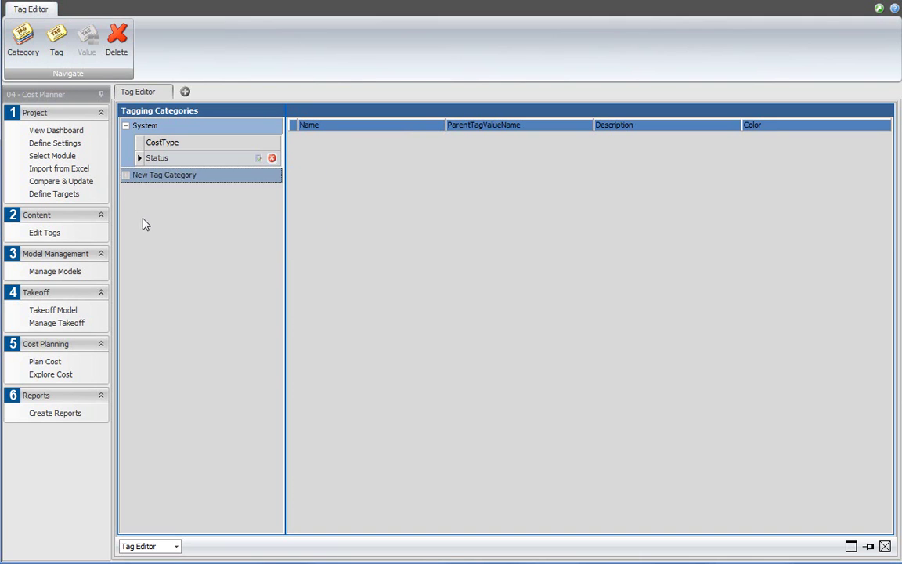
pyautogui.click(185, 175)
pyautogui.tripleClick(185, 176)
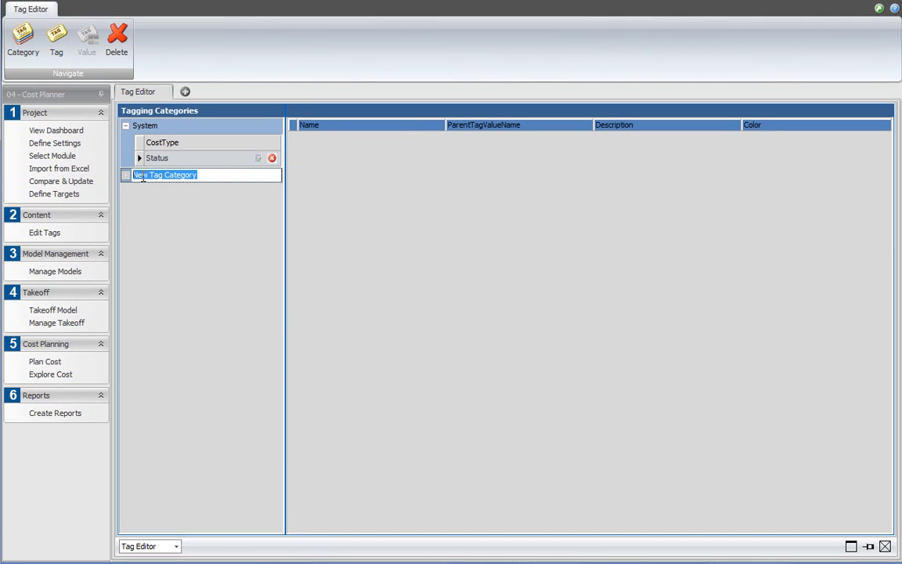
pyautogui.write('Classif')
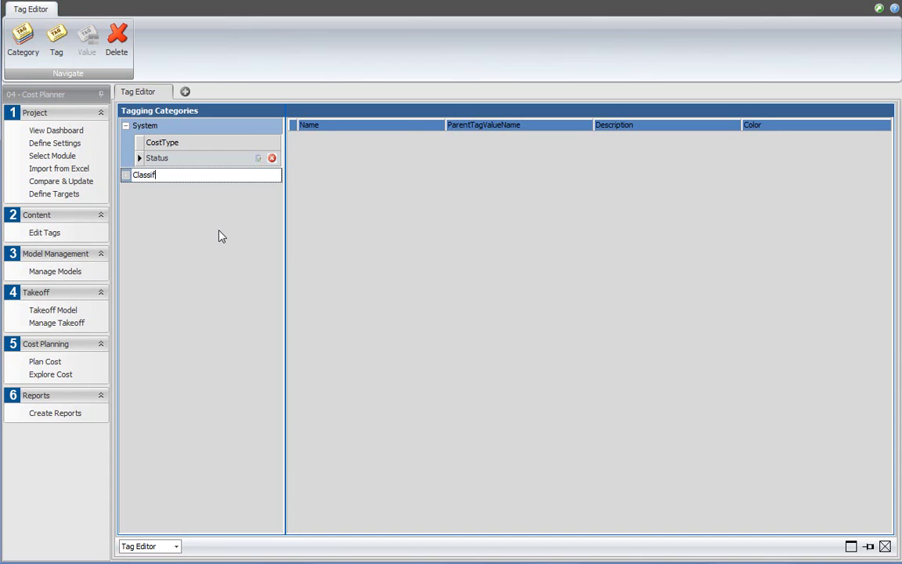
pyautogui.write('ications')
pyautogui.press('Return')
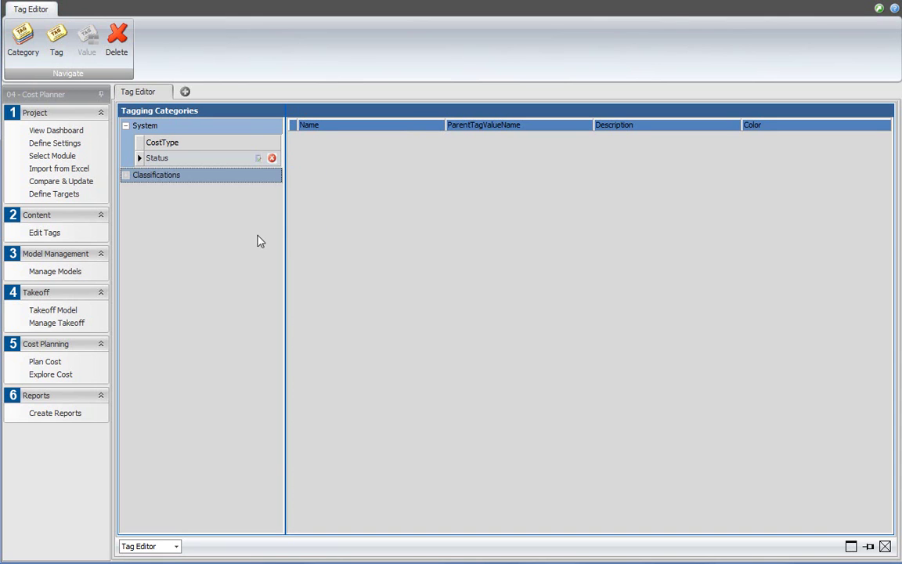
# - Add a tag named 'CSI Masterformat Divisions' under Classifications
pyautogui.click(56, 39)
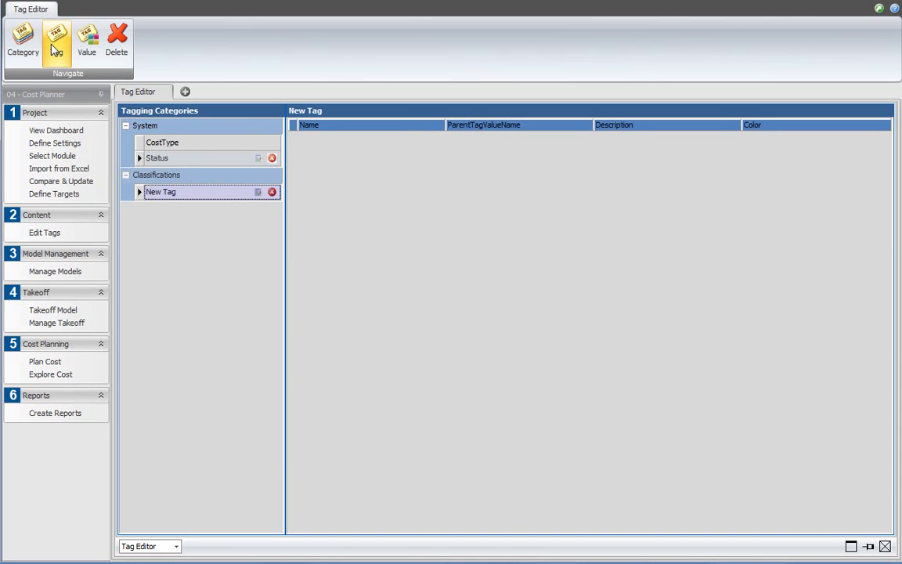
pyautogui.click(196, 191)
pyautogui.doubleClick(196, 191)
pyautogui.click(207, 191)
pyautogui.moveTo(207, 192); pyautogui.dragTo(133, 193)
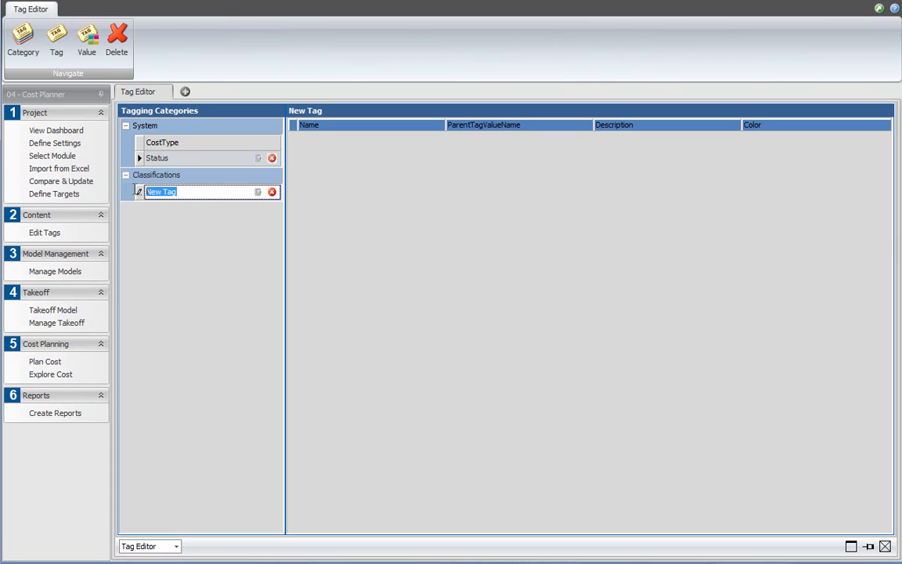
pyautogui.write('CSI Ms')
pyautogui.press('BackSpace')
pyautogui.write('asterfor')
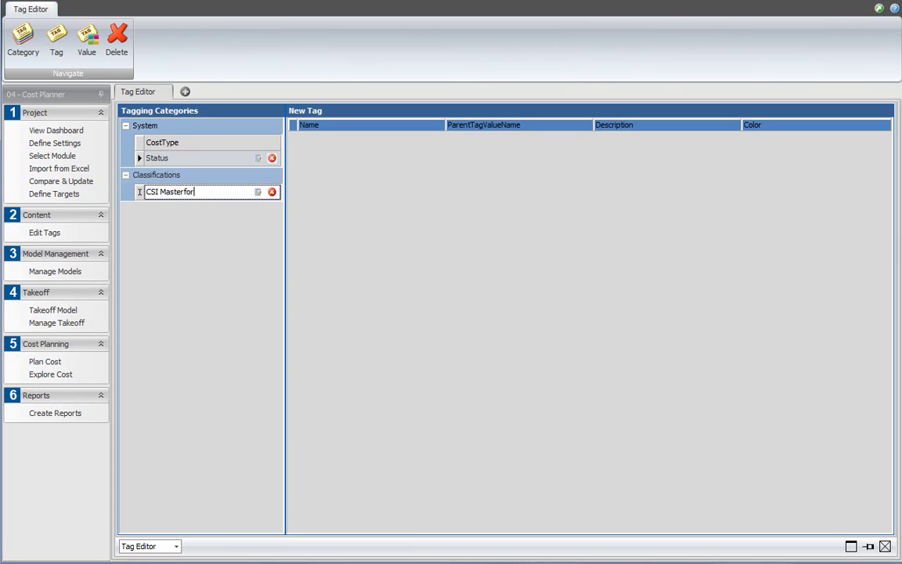
pyautogui.write('mat Divisions')
pyautogui.press('Return')
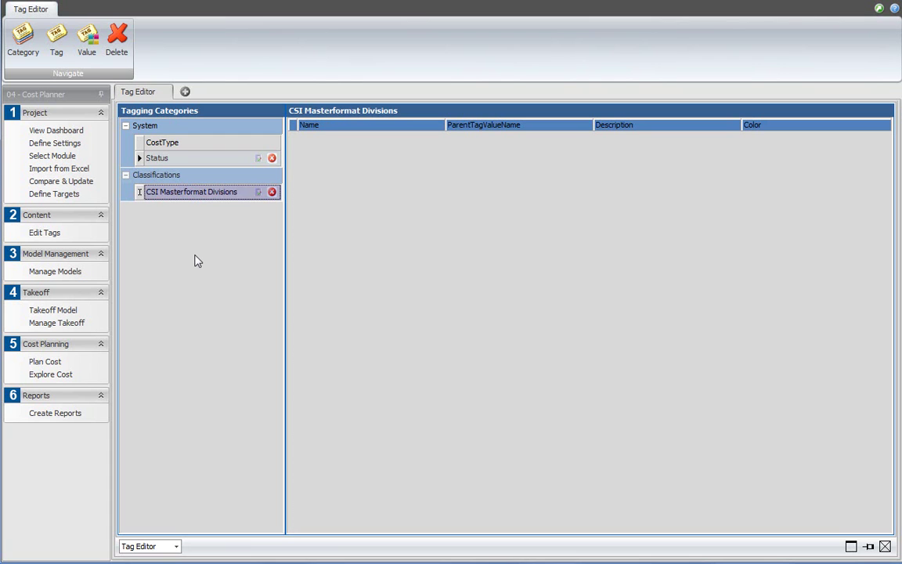
# - In Edit Tag, set CSI Masterformat Divisions to apply to Components and confirm
pyautogui.click(258, 192)
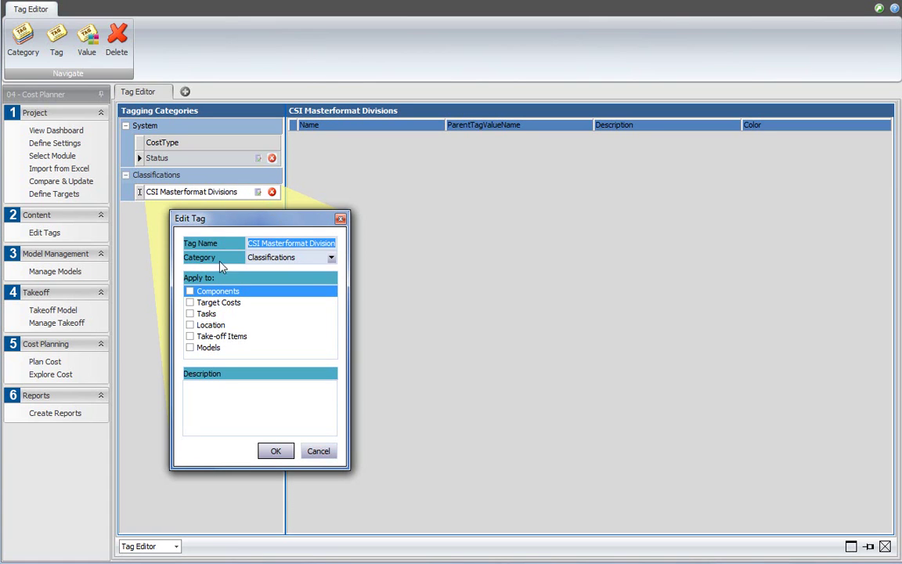
pyautogui.click(190, 290)
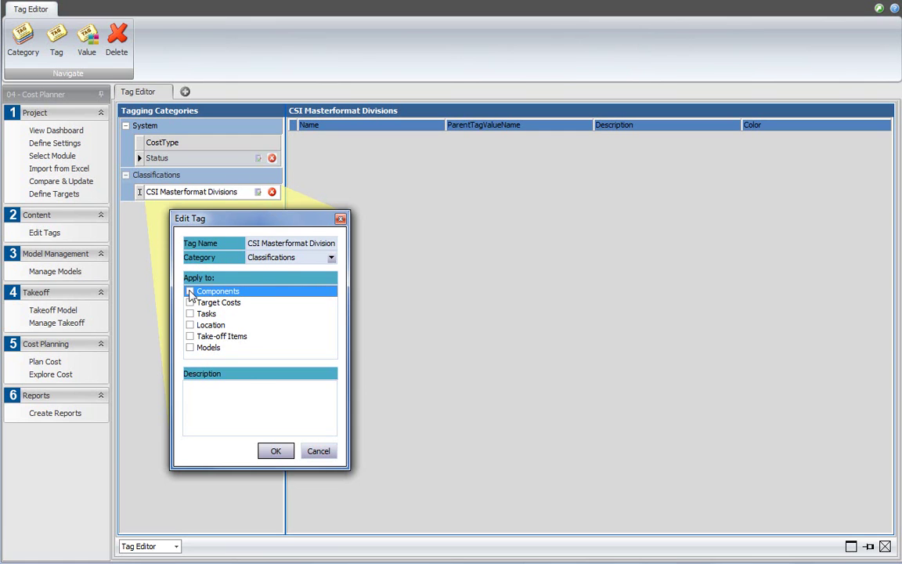
pyautogui.click(274, 451)
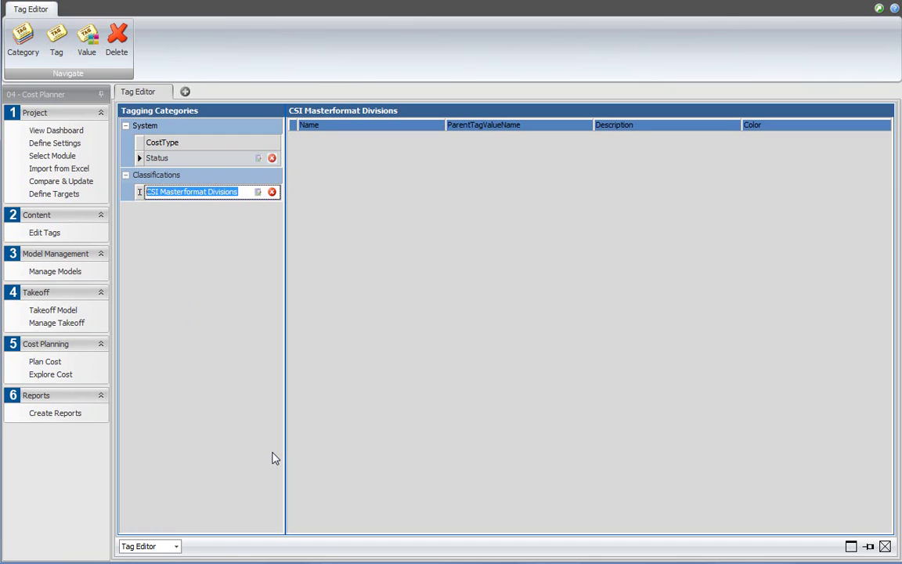
# - Add the value '01 - General Requirements' to the CSI Masterformat Divisions tag
pyautogui.click(413, 336)
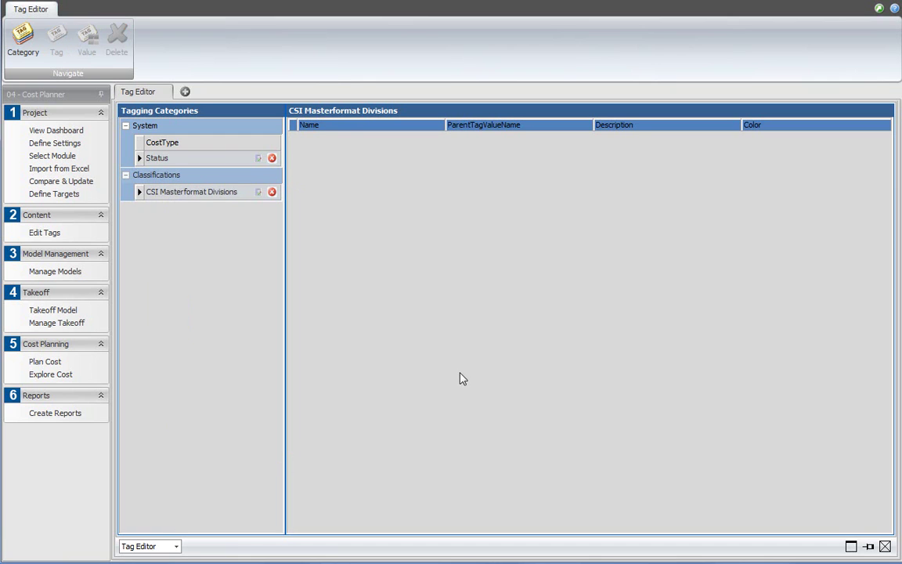
pyautogui.click(141, 195)
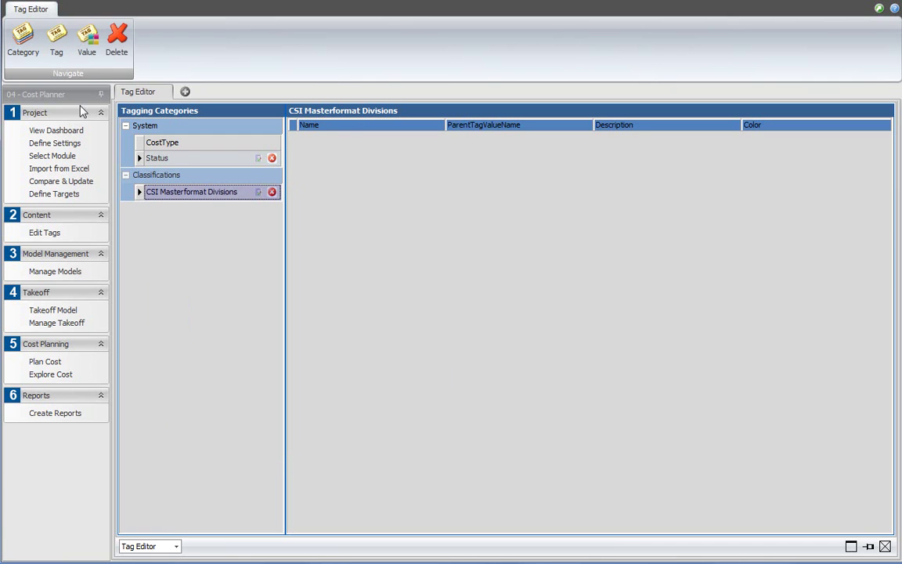
pyautogui.click(88, 52)
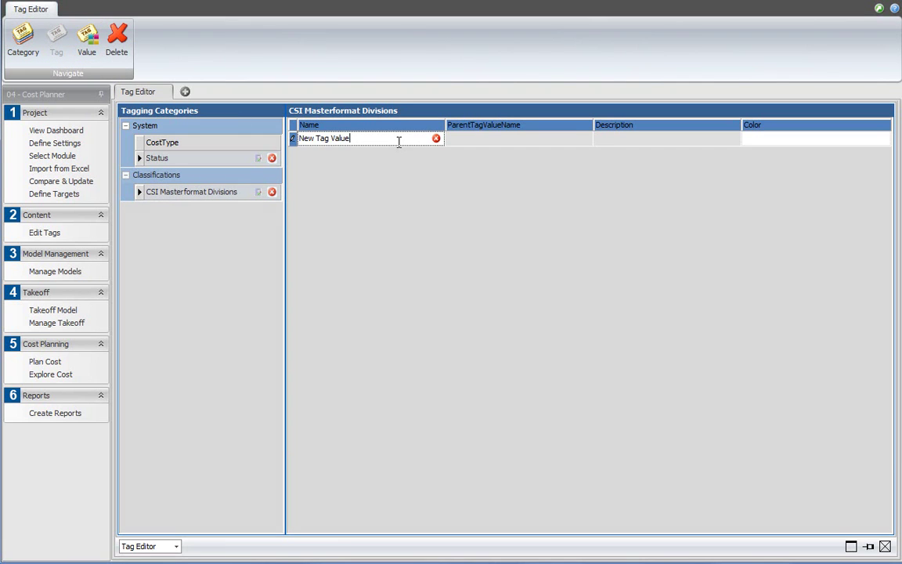
pyautogui.moveTo(398, 141); pyautogui.dragTo(298, 142)
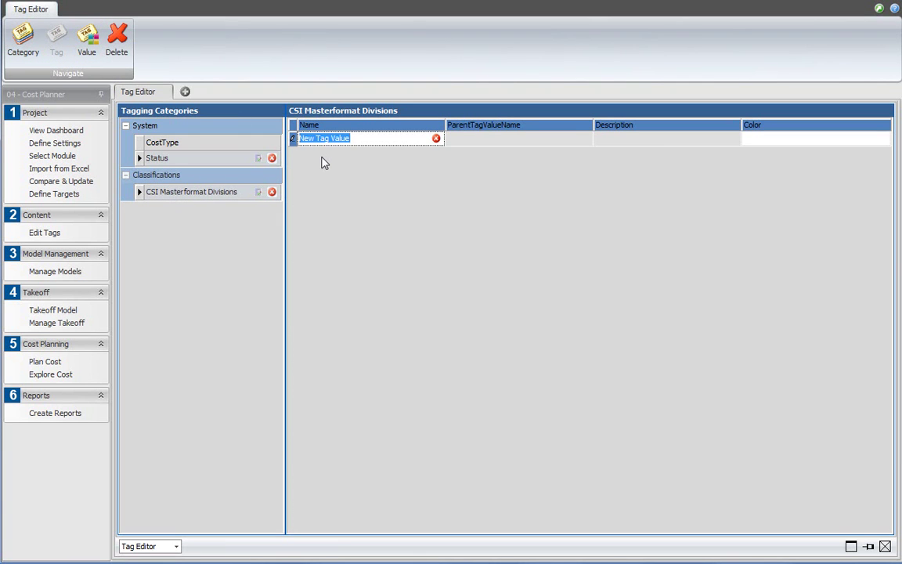
pyautogui.write('01 - G')
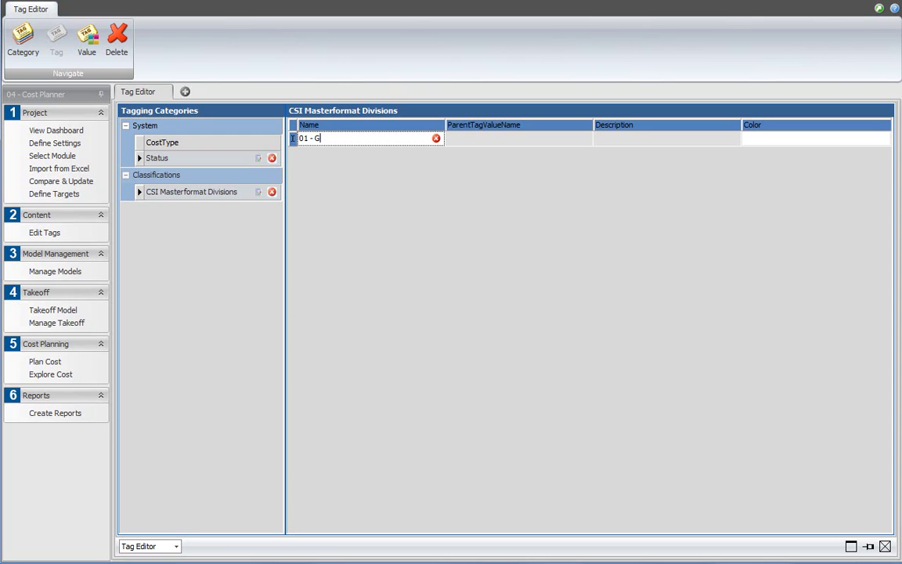
pyautogui.write('eneral Requirements')
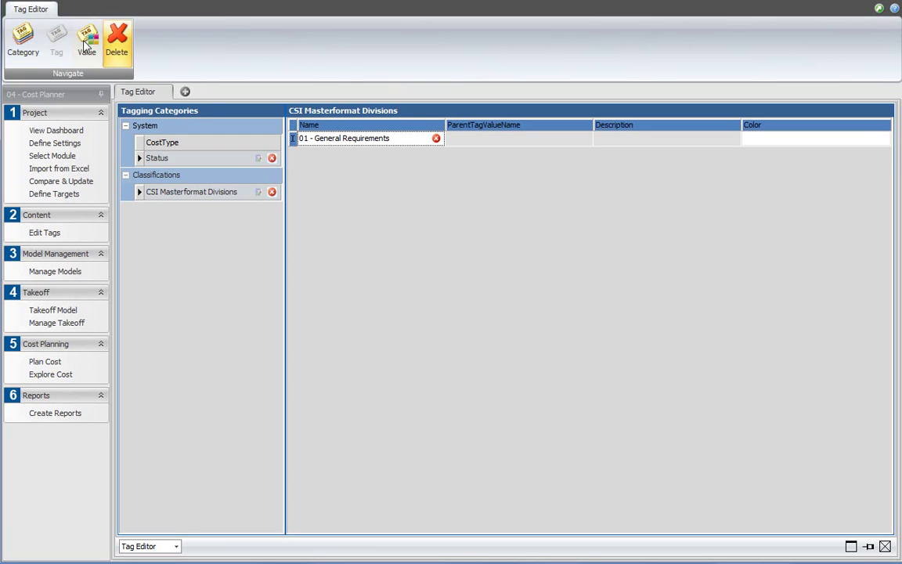
# - Add the values '02 - Site Conditions' and '03 - Concrete' to the tag
pyautogui.click(86, 45)
pyautogui.click(383, 154)
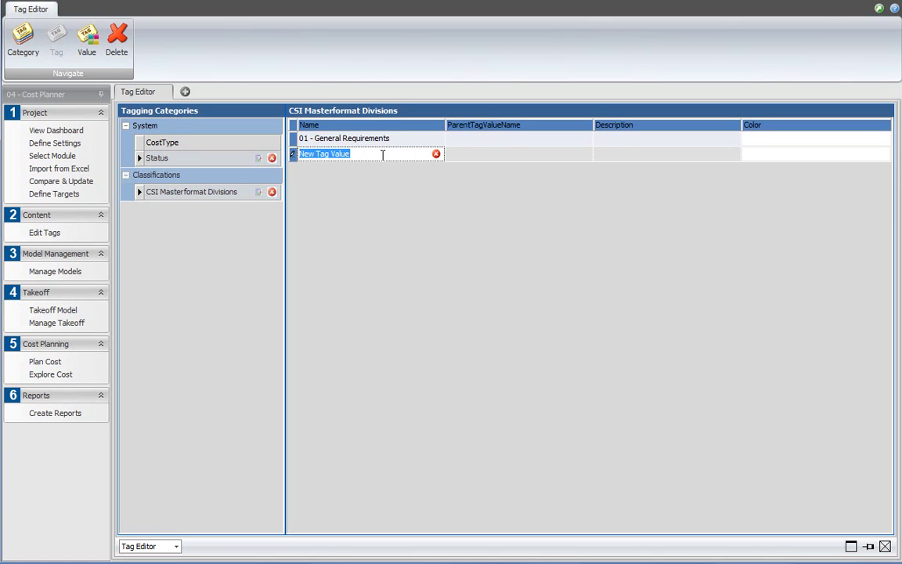
pyautogui.write('02 - Sit')
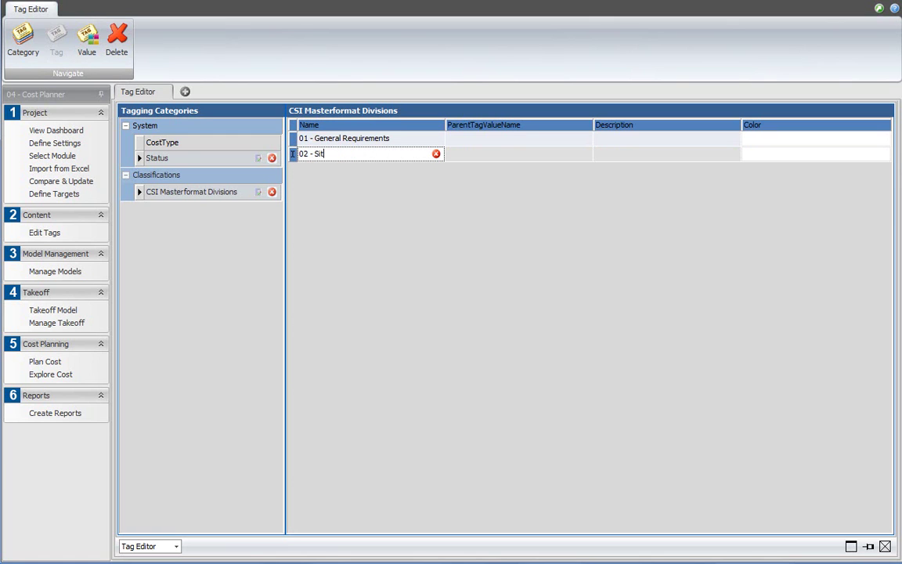
pyautogui.write('e Conditions')
pyautogui.click(87, 43)
pyautogui.doubleClick(342, 169)
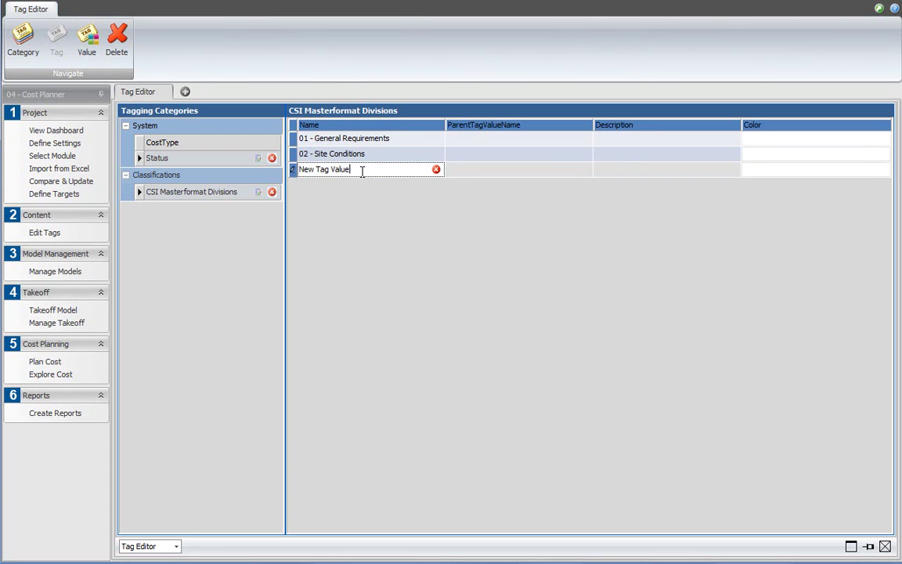
pyautogui.hotkey('ctrl', 'a')
pyautogui.write('03 - Concrete')
pyautogui.click(289, 169)
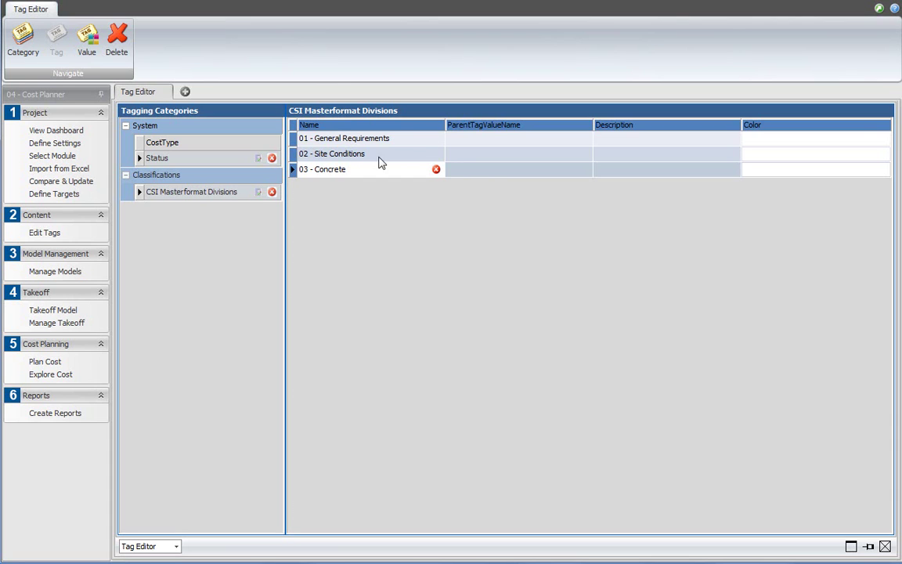
# - Open the cost plan and move the CSI Masterformat Divisions column beside Code
pyautogui.click(47, 363)
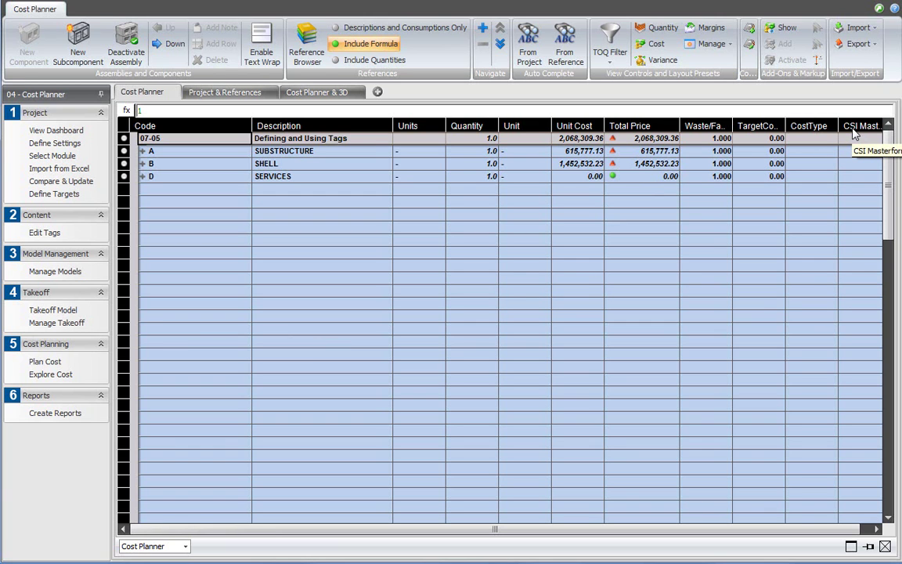
pyautogui.moveTo(855, 135); pyautogui.dragTo(262, 125)
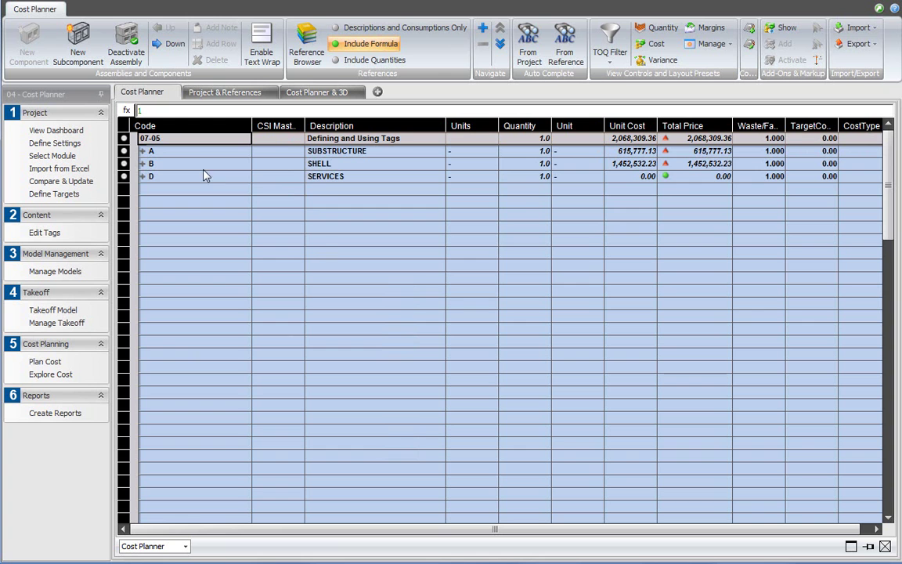
# - Expand SUBSTRUCTURE > A10 Foundations > A1010 Standard > Pile Cap-ID to show its cost items
pyautogui.click(142, 151)
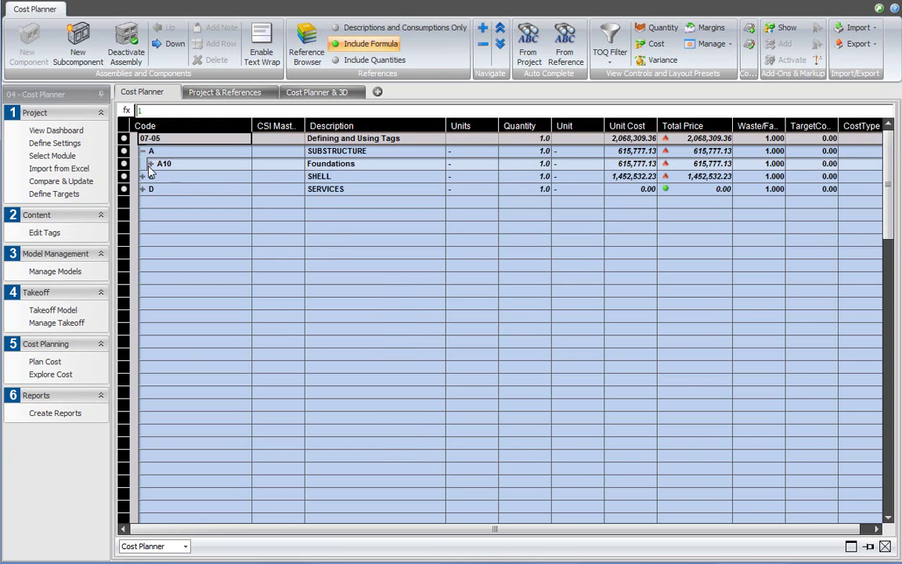
pyautogui.click(151, 164)
pyautogui.click(159, 177)
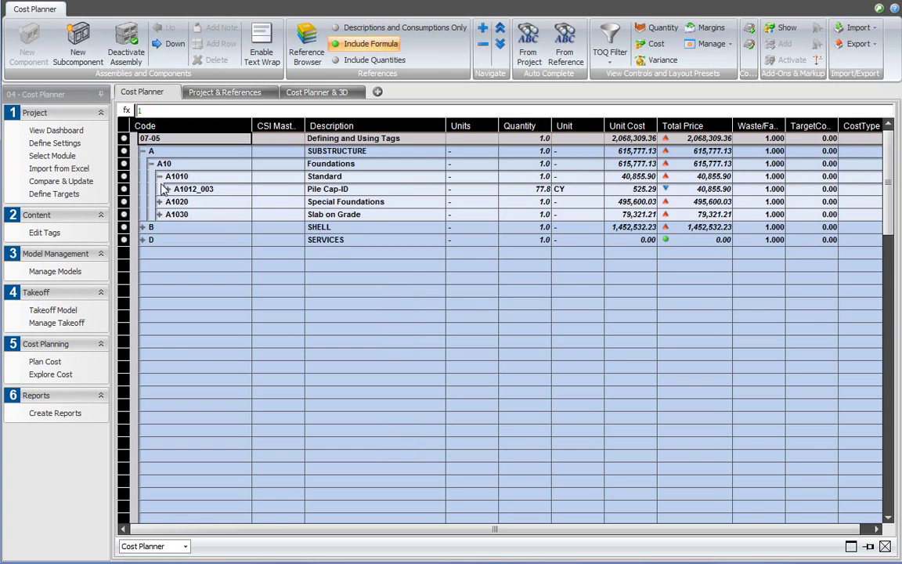
pyautogui.click(168, 188)
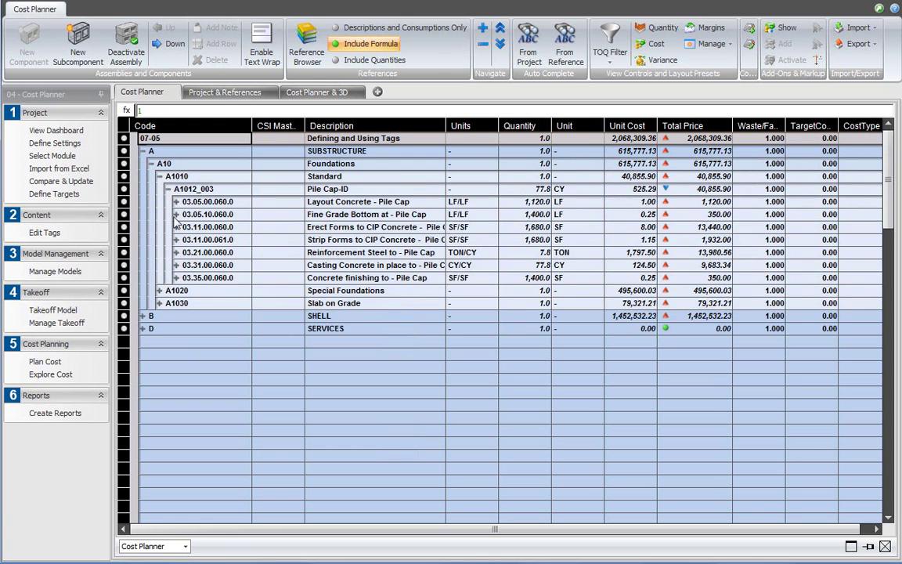
# - Assign 03 - Concrete to Layout Concrete, Fine Grade Bottom and Erect Forms
pyautogui.click(273, 202)
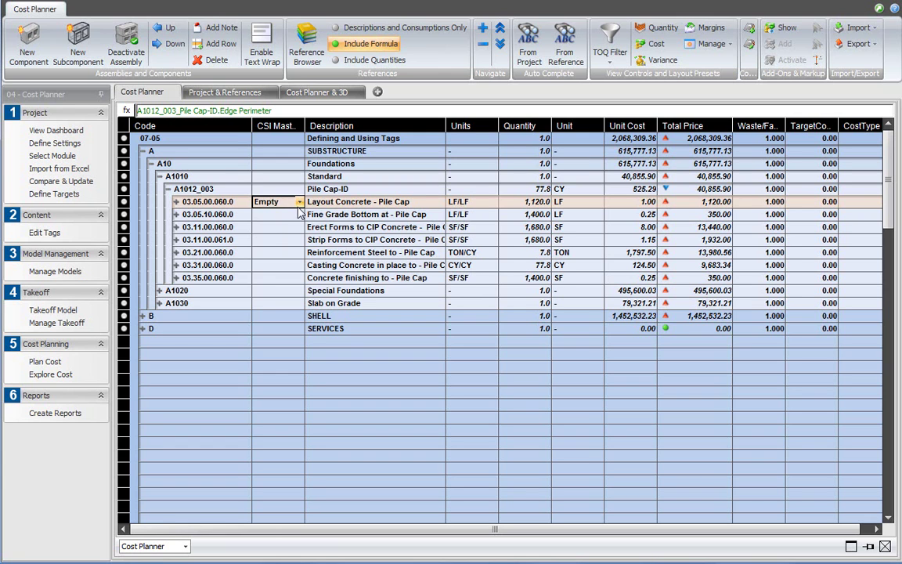
pyautogui.click(274, 201)
pyautogui.click(304, 246)
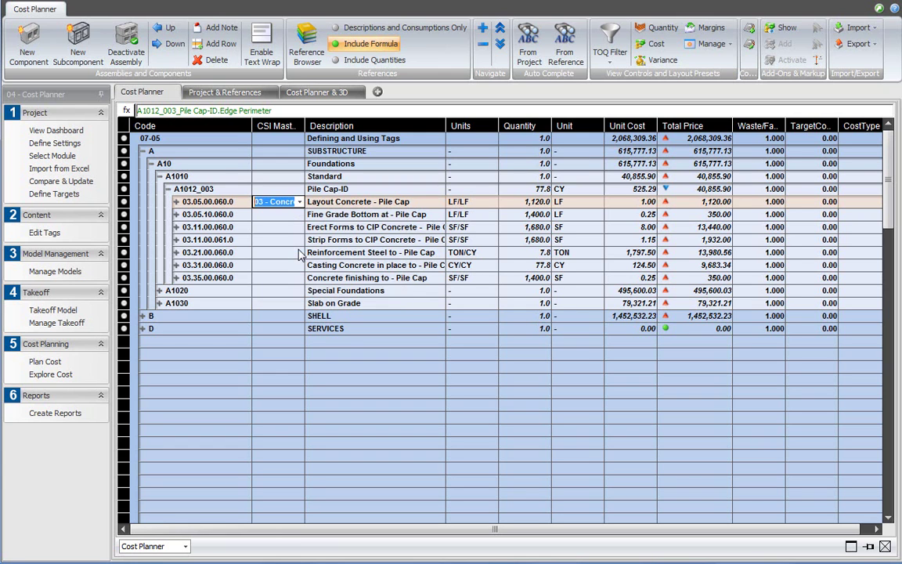
pyautogui.click(290, 216)
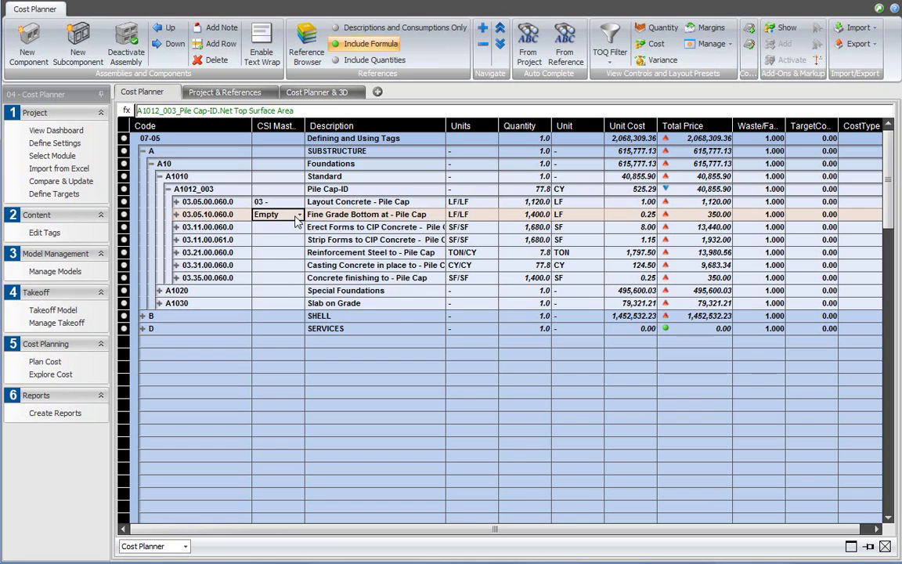
pyautogui.click(278, 214)
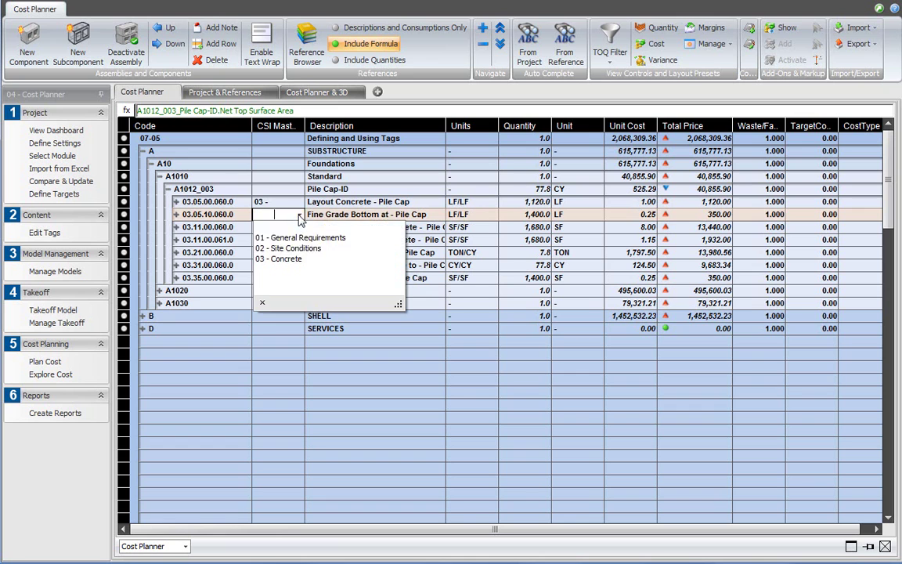
pyautogui.click(263, 260)
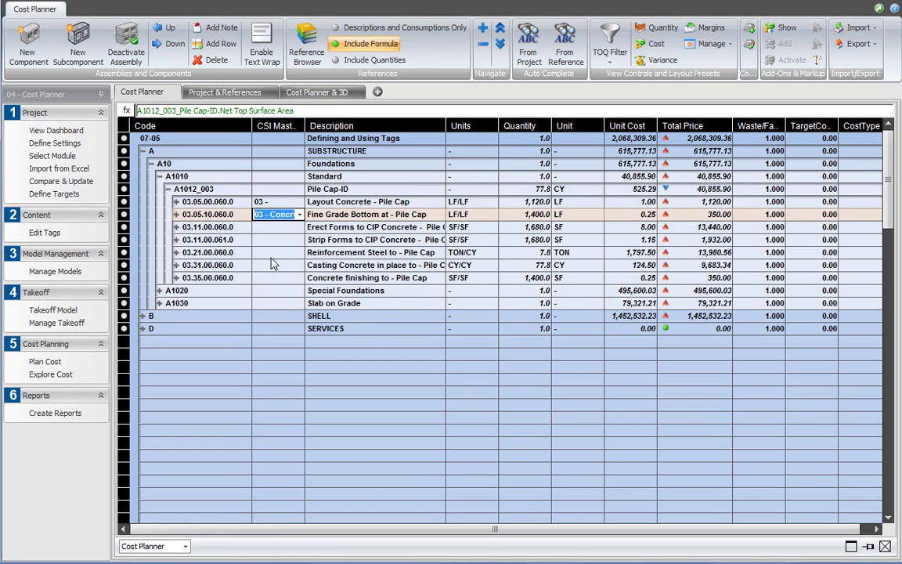
pyautogui.click(274, 228)
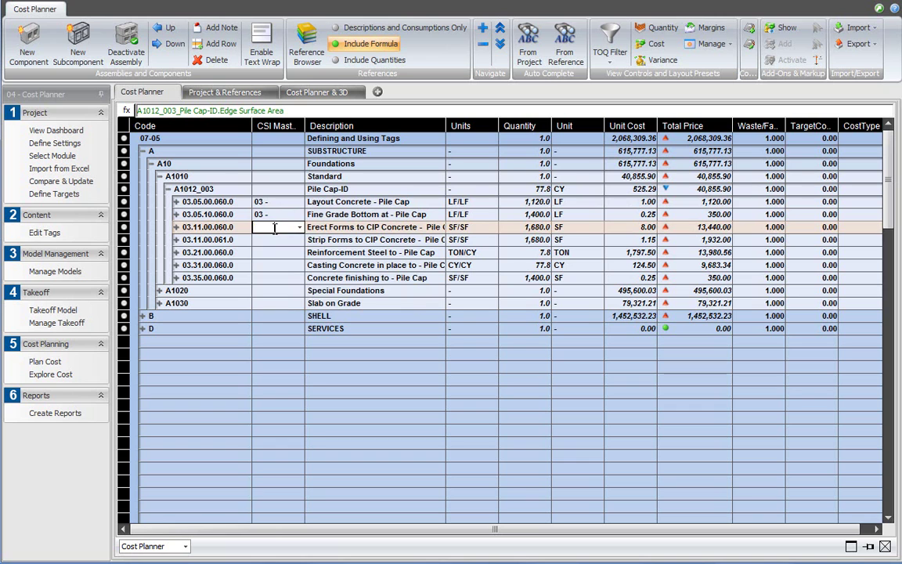
pyautogui.click(276, 227)
pyautogui.write('03')
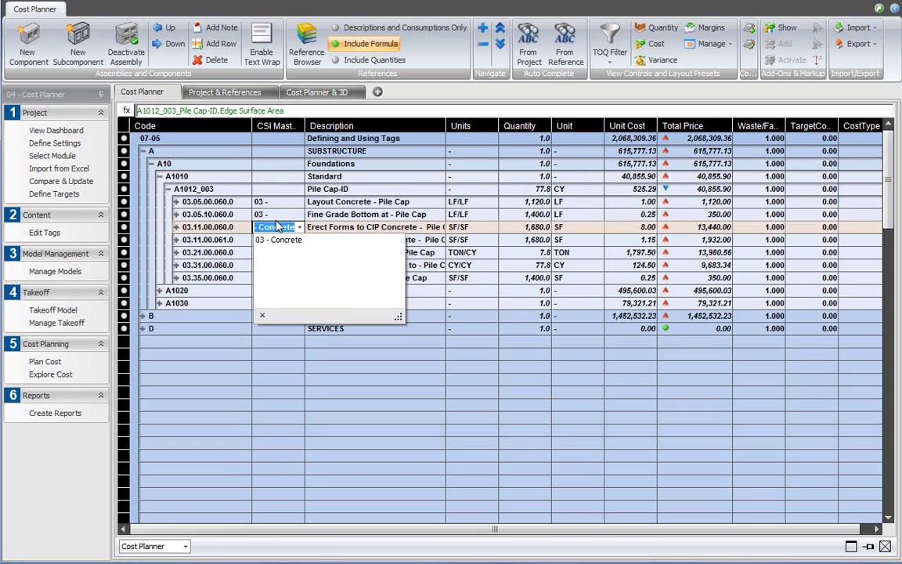
pyautogui.press('Down')
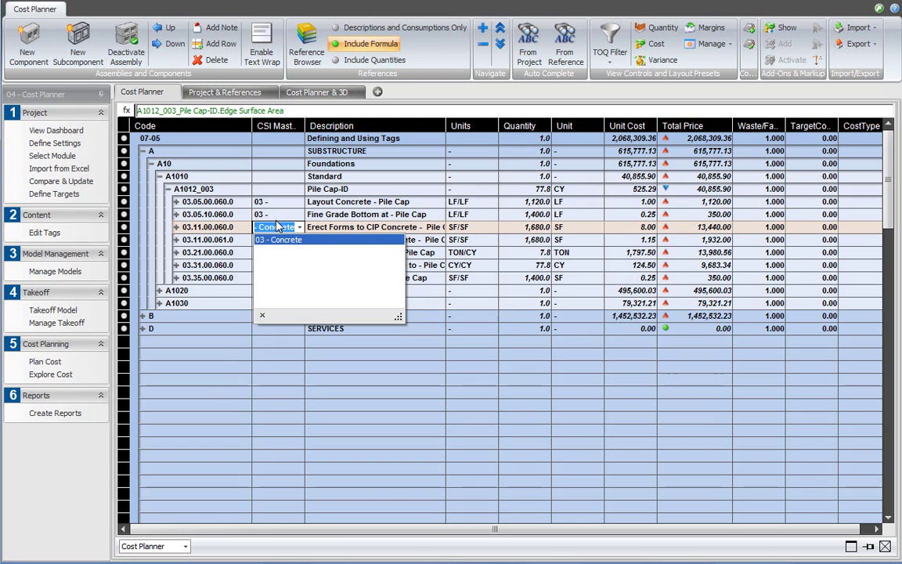
pyautogui.press('Return')
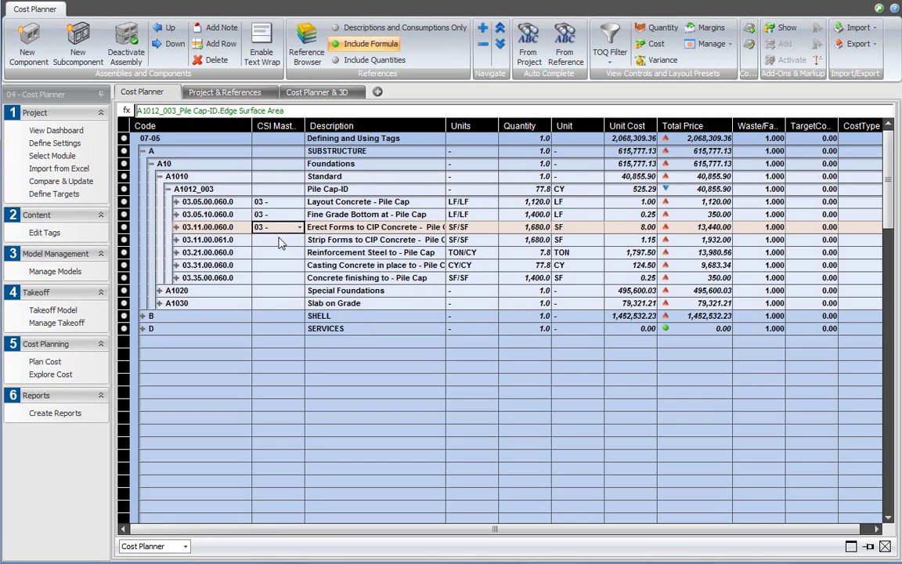
pyautogui.press('Home')
# - Widen the divisions column and expand A1020 CIP RC Pile-ID and Slab on Grade-ID
pyautogui.moveTo(301, 123); pyautogui.dragTo(376, 128)
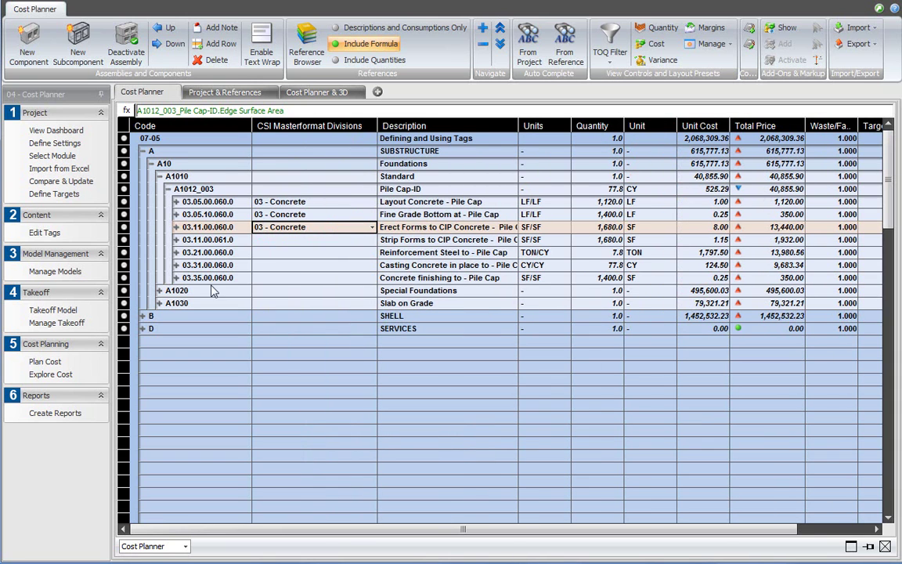
pyautogui.click(159, 291)
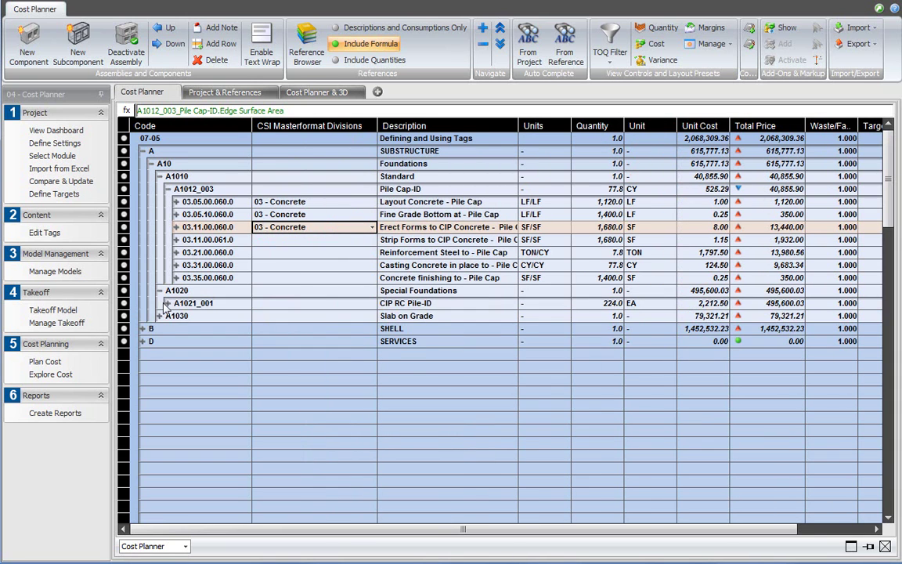
pyautogui.click(168, 303)
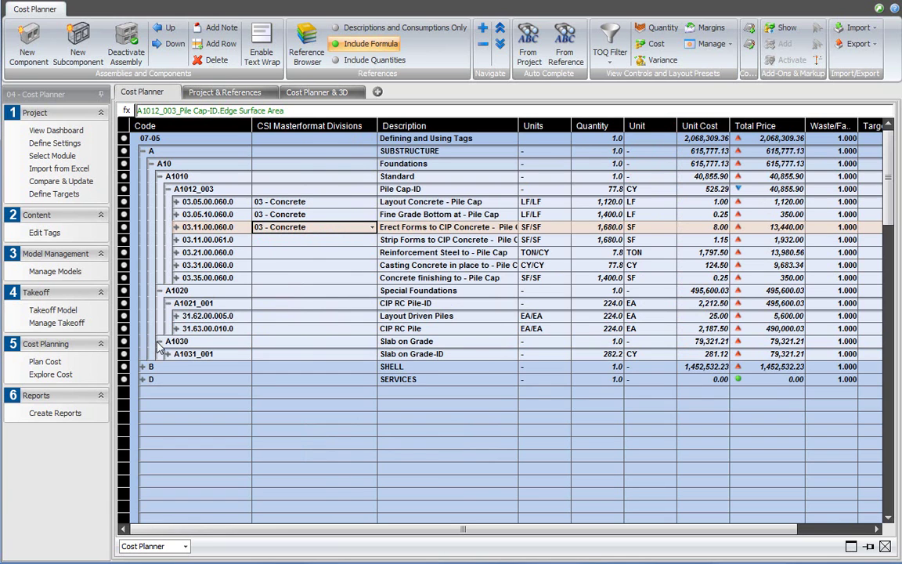
pyautogui.click(160, 342)
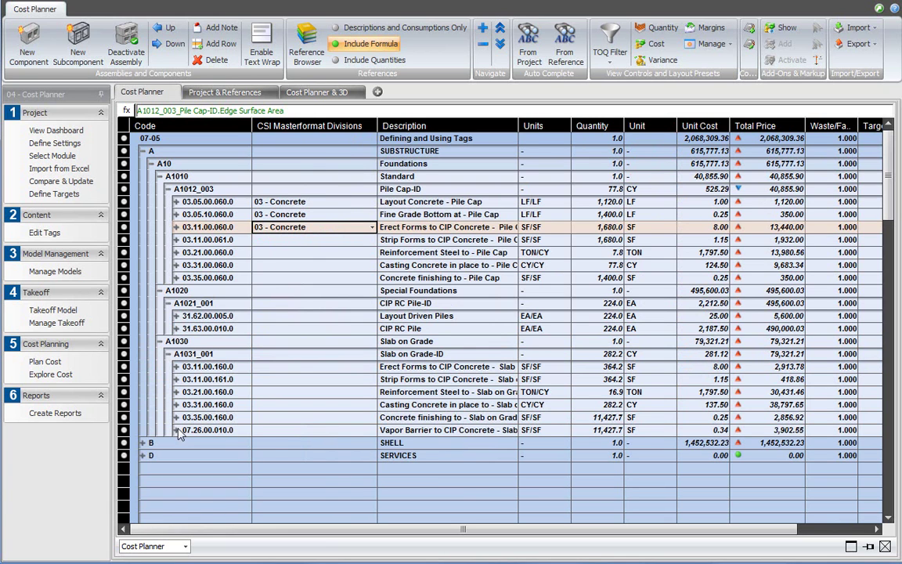
# - Enter '07 - Thermal and Moisture Protection' as the Vapor Barrier item's division
pyautogui.click(262, 430)
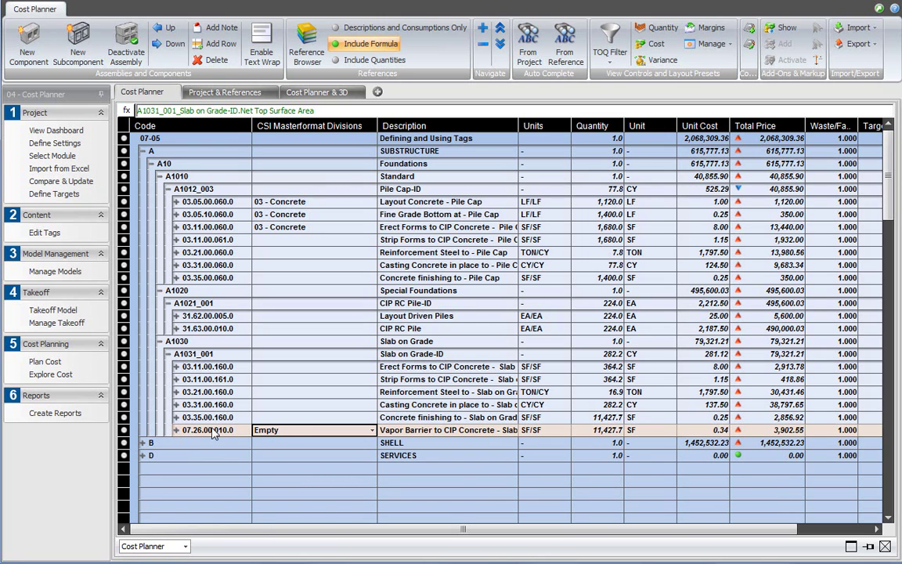
pyautogui.click(259, 430)
pyautogui.write('07')
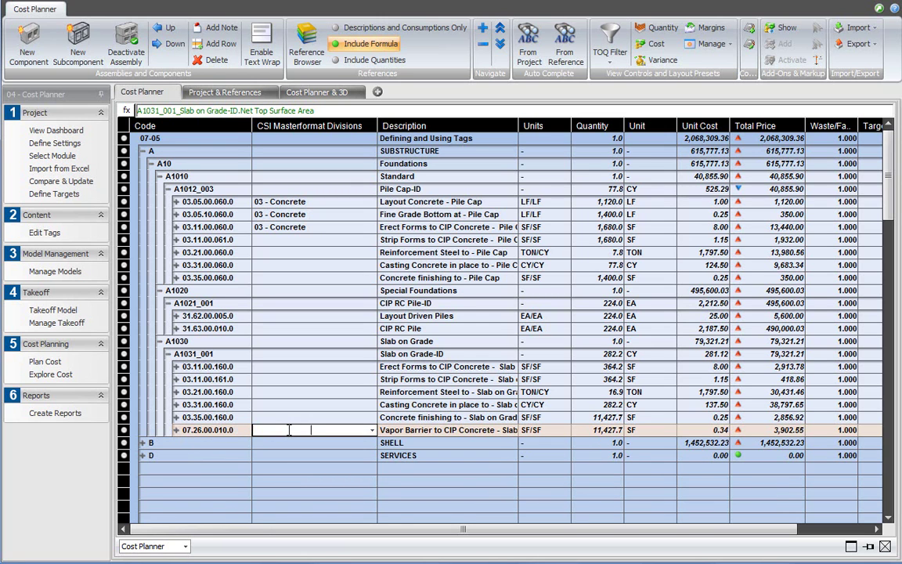
pyautogui.write(' -')
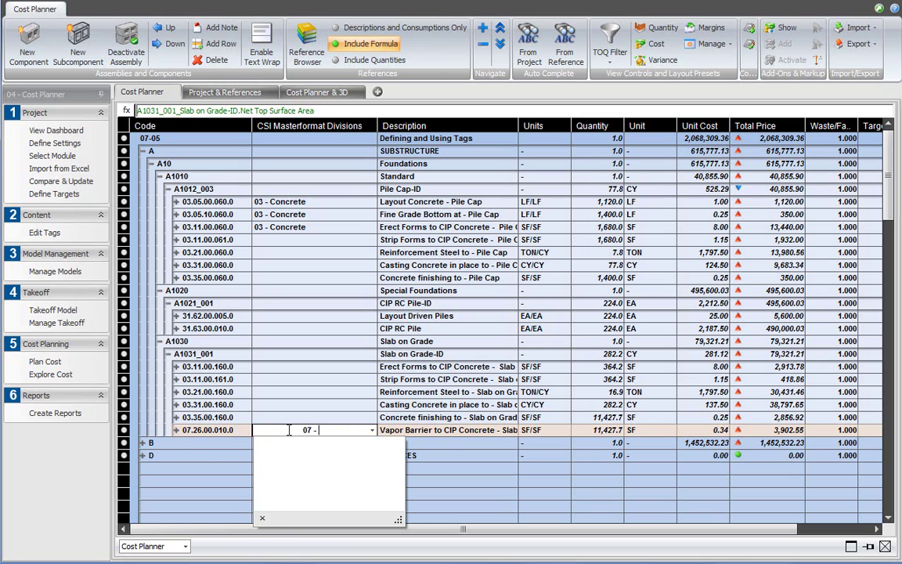
pyautogui.write(' Thermal and Moi')
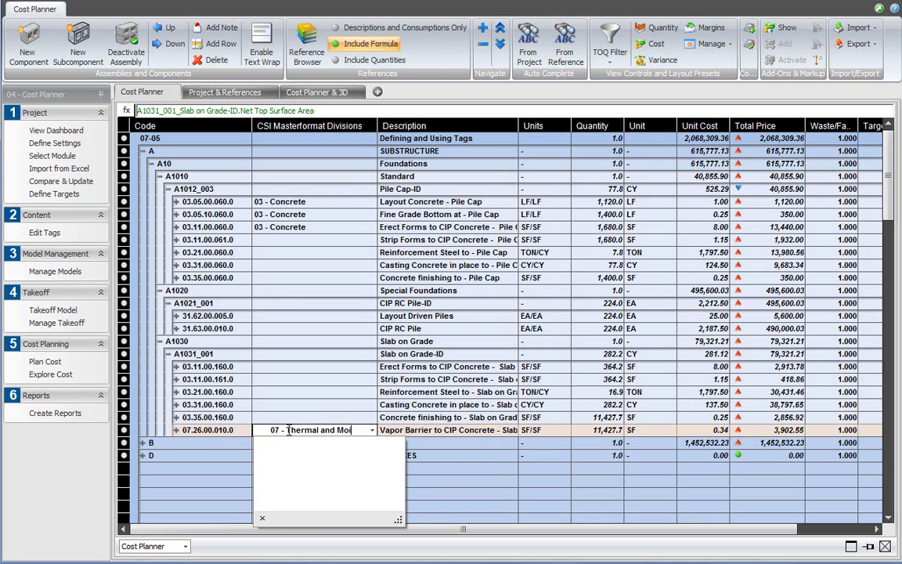
pyautogui.write('sture Protection')
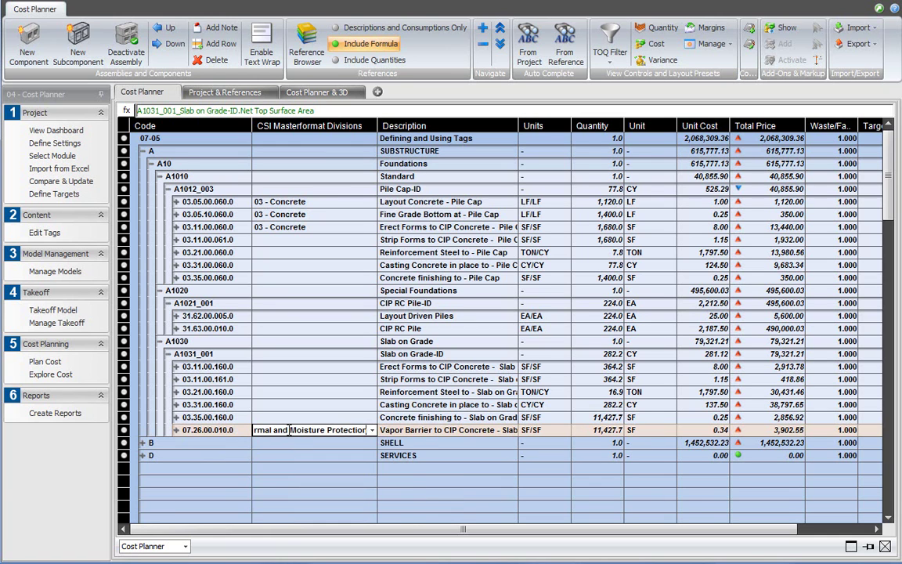
pyautogui.press('Return')
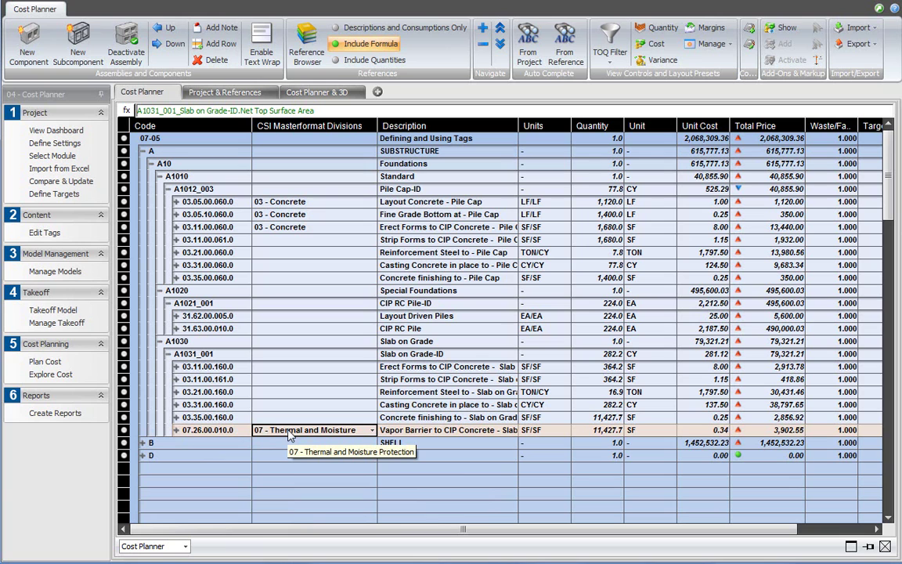